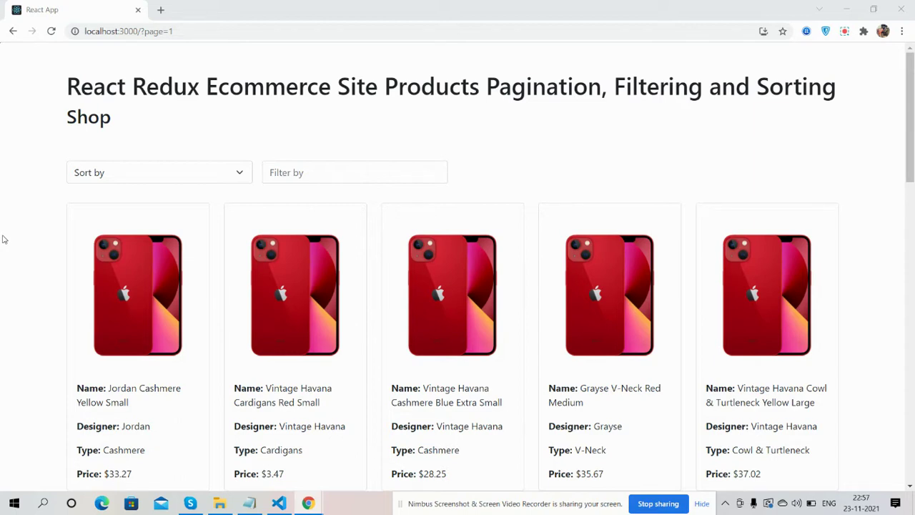
Scroll through the first page of the shop's product grid.
{"action": "left_click", "coordinate": [109, 180]}
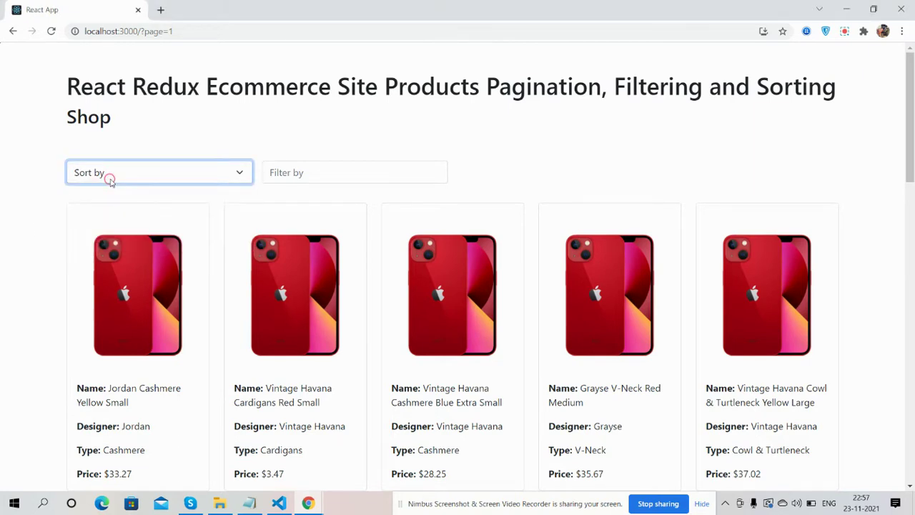
{"action": "left_click", "coordinate": [285, 177]}
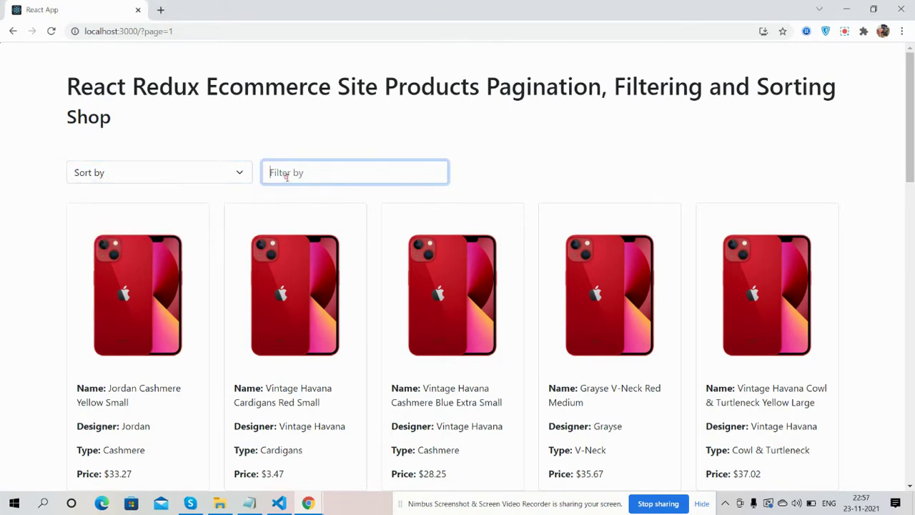
{"action": "scroll", "coordinate": [2, 220], "scroll_direction": "down", "scroll_amount": 2}
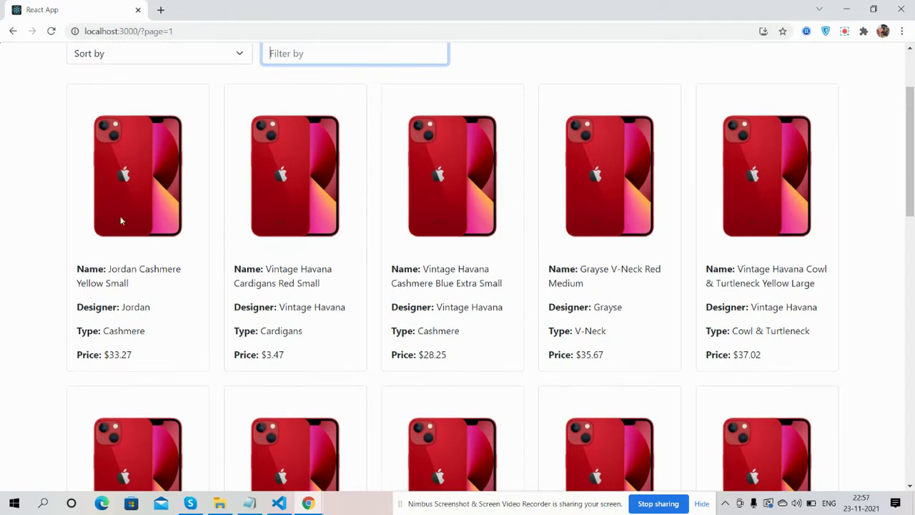
{"action": "scroll", "coordinate": [1, 198], "scroll_direction": "down", "scroll_amount": 7}
{"action": "scroll", "coordinate": [1, 200], "scroll_direction": "down", "scroll_amount": 5}
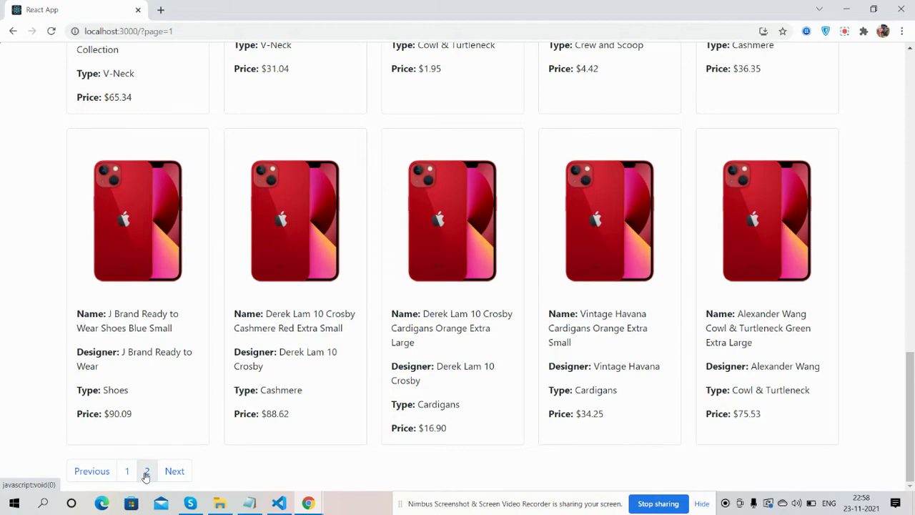
{"action": "scroll", "coordinate": [26, 373], "scroll_direction": "up", "scroll_amount": 5}
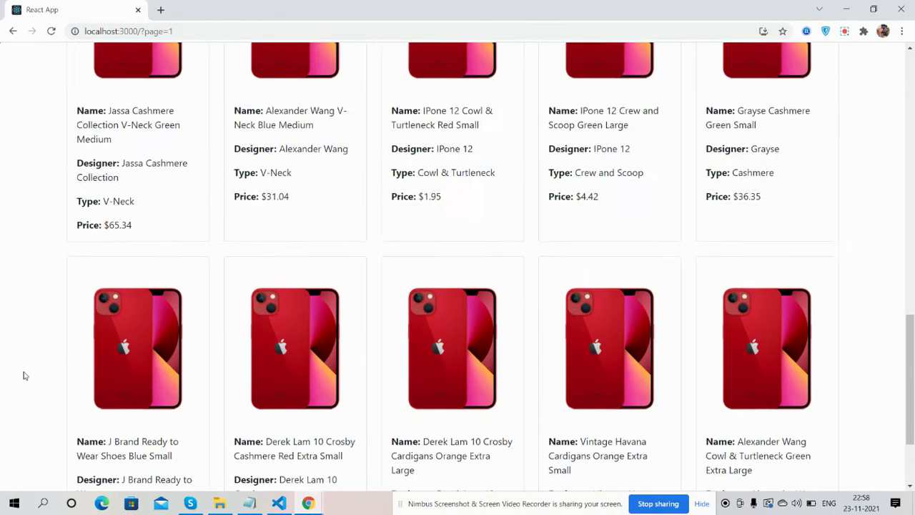
{"action": "scroll", "coordinate": [26, 373], "scroll_direction": "up", "scroll_amount": 4}
{"action": "scroll", "coordinate": [27, 373], "scroll_direction": "up", "scroll_amount": 3}
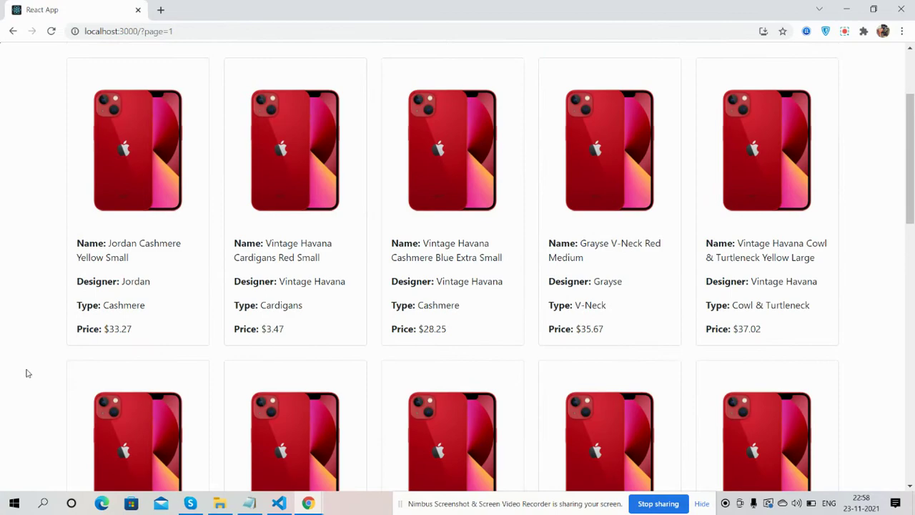
{"action": "scroll", "coordinate": [26, 373], "scroll_direction": "up", "scroll_amount": 2}
{"action": "scroll", "coordinate": [26, 373], "scroll_direction": "down", "scroll_amount": 6}
{"action": "scroll", "coordinate": [26, 373], "scroll_direction": "down", "scroll_amount": 5}
{"action": "scroll", "coordinate": [28, 372], "scroll_direction": "down", "scroll_amount": 3}
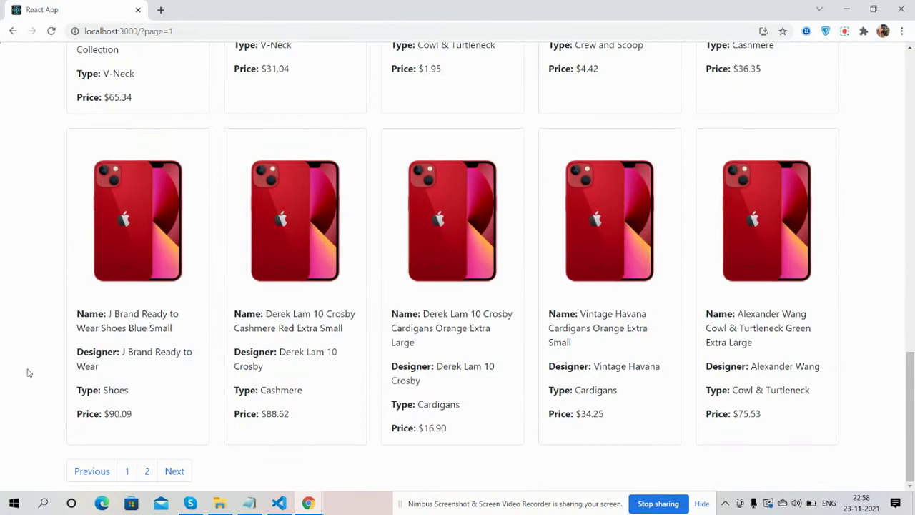
{"action": "scroll", "coordinate": [28, 372], "scroll_direction": "up", "scroll_amount": 3}
{"action": "scroll", "coordinate": [28, 373], "scroll_direction": "down", "scroll_amount": 3}
Show page 2 of the products and scroll through it.
{"action": "left_click", "coordinate": [146, 470]}
{"action": "scroll", "coordinate": [41, 339], "scroll_direction": "up", "scroll_amount": 5}
{"action": "scroll", "coordinate": [48, 337], "scroll_direction": "up", "scroll_amount": 5}
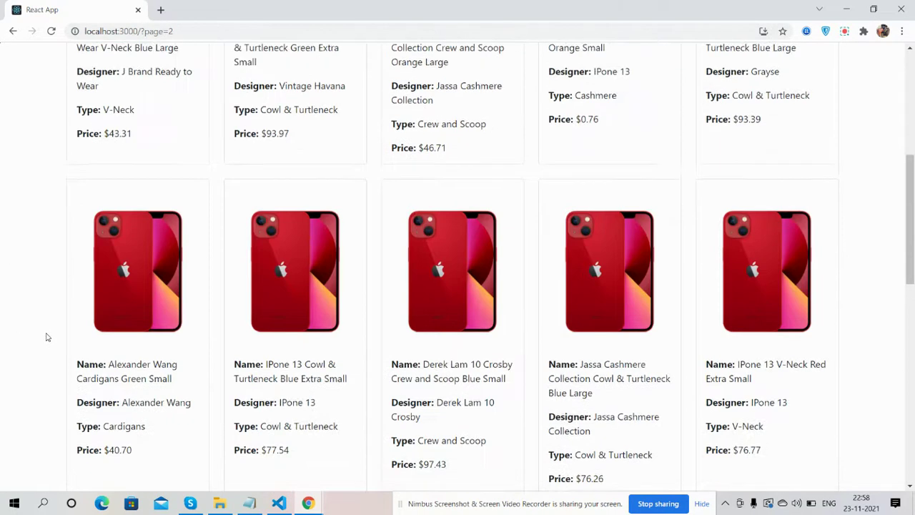
{"action": "scroll", "coordinate": [47, 337], "scroll_direction": "up", "scroll_amount": 5}
{"action": "scroll", "coordinate": [48, 335], "scroll_direction": "down", "scroll_amount": 4}
{"action": "scroll", "coordinate": [50, 332], "scroll_direction": "down", "scroll_amount": 8}
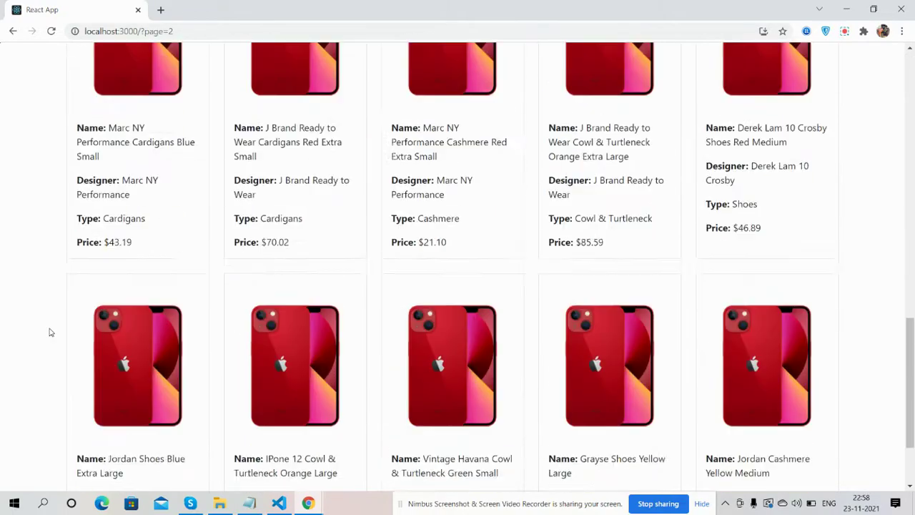
{"action": "scroll", "coordinate": [50, 331], "scroll_direction": "down", "scroll_amount": 2}
Return to page 1, check page 2 again, and come back to page 1.
{"action": "left_click", "coordinate": [122, 468]}
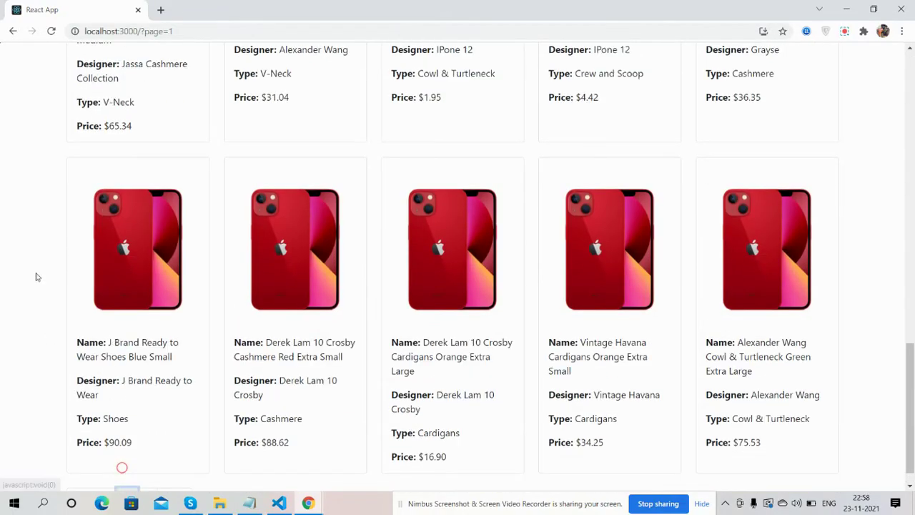
{"action": "scroll", "coordinate": [36, 276], "scroll_direction": "up", "scroll_amount": 8}
{"action": "scroll", "coordinate": [37, 273], "scroll_direction": "up", "scroll_amount": 5}
{"action": "scroll", "coordinate": [39, 273], "scroll_direction": "down", "scroll_amount": 6}
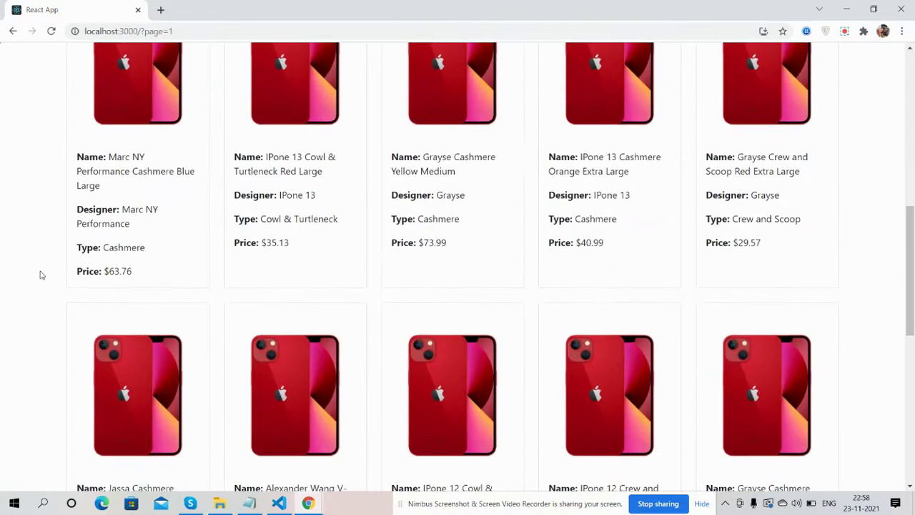
{"action": "scroll", "coordinate": [39, 282], "scroll_direction": "down", "scroll_amount": 5}
{"action": "scroll", "coordinate": [43, 370], "scroll_direction": "down", "scroll_amount": 1}
{"action": "left_click", "coordinate": [147, 471]}
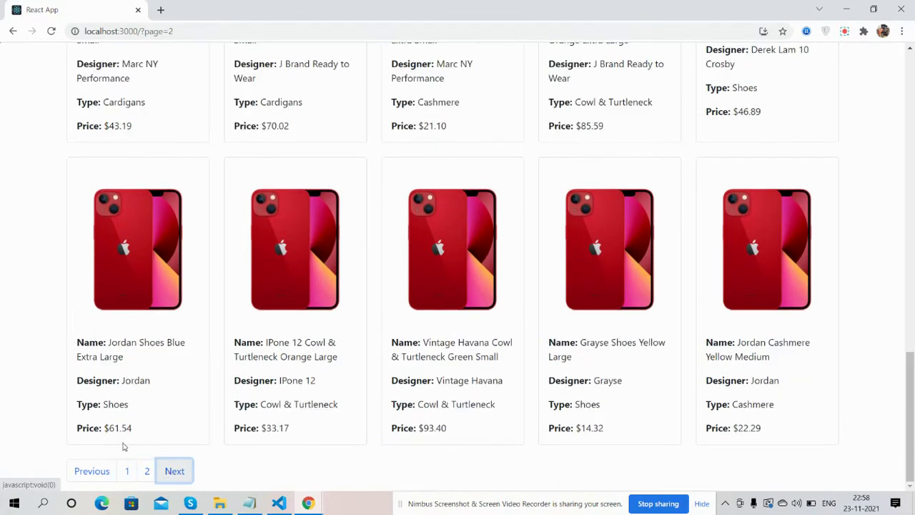
{"action": "left_click", "coordinate": [89, 471]}
{"action": "scroll", "coordinate": [2, 402], "scroll_direction": "up", "scroll_amount": 4}
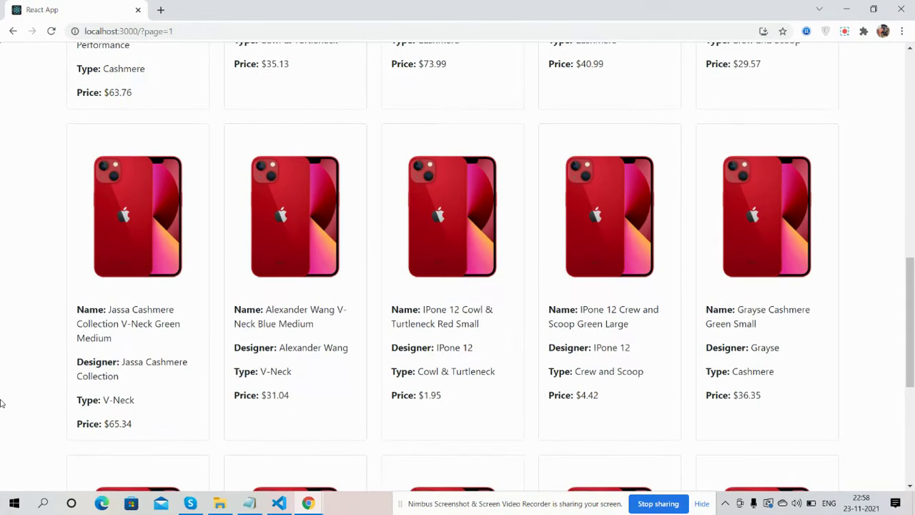
{"action": "scroll", "coordinate": [2, 401], "scroll_direction": "up", "scroll_amount": 10}
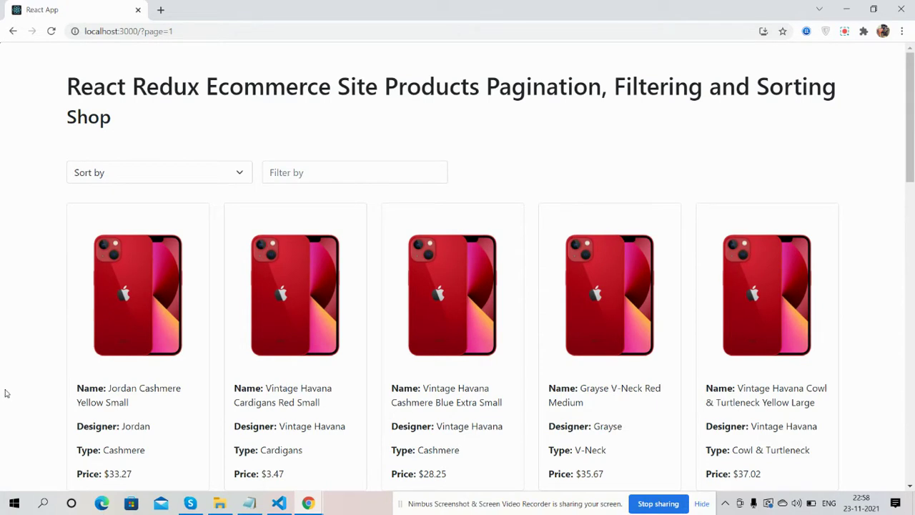
Sort the products by Name – A-Z and scroll through the results.
{"action": "left_click", "coordinate": [154, 178]}
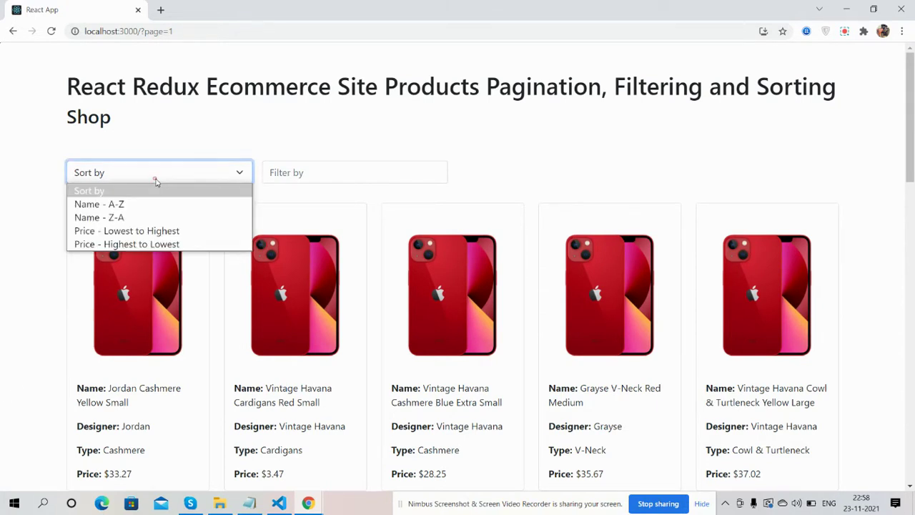
{"action": "left_click", "coordinate": [140, 202]}
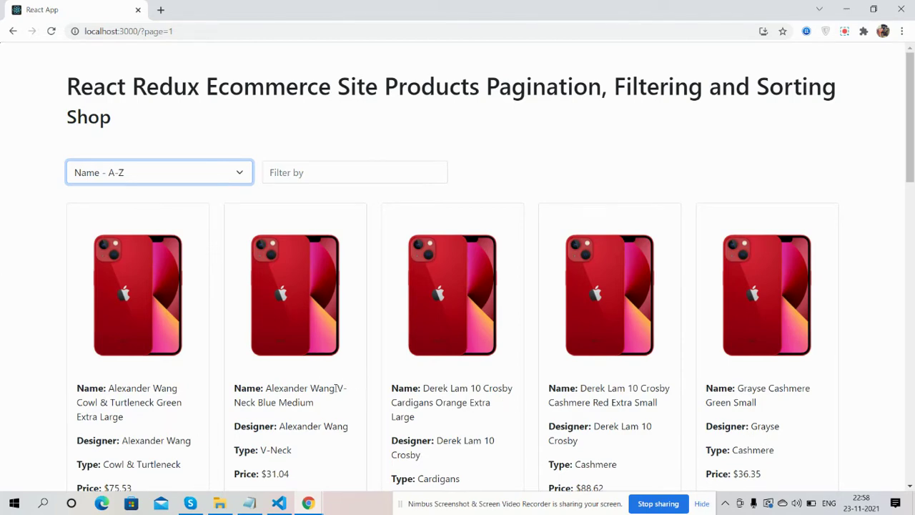
{"action": "scroll", "coordinate": [281, 352], "scroll_direction": "down", "scroll_amount": 3}
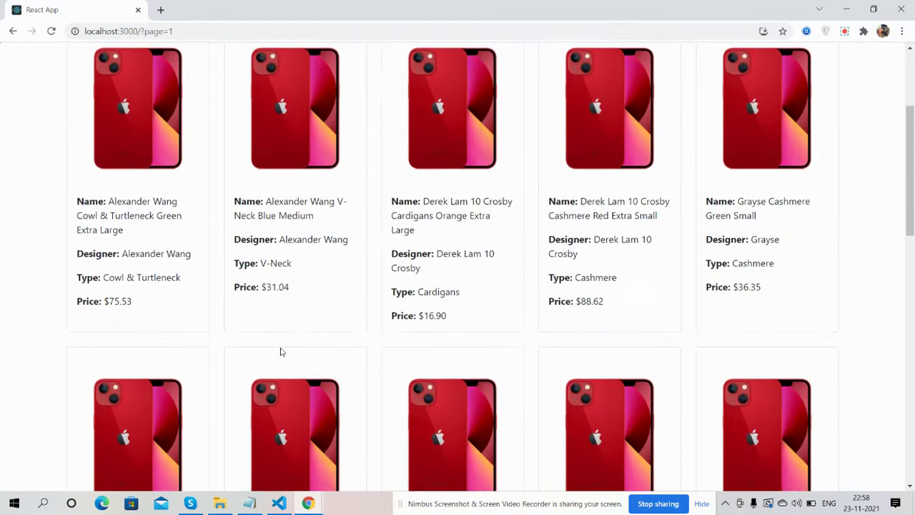
{"action": "scroll", "coordinate": [281, 351], "scroll_direction": "down", "scroll_amount": 5}
{"action": "scroll", "coordinate": [281, 348], "scroll_direction": "down", "scroll_amount": 5}
{"action": "scroll", "coordinate": [282, 348], "scroll_direction": "up", "scroll_amount": 5}
{"action": "scroll", "coordinate": [283, 348], "scroll_direction": "up", "scroll_amount": 6}
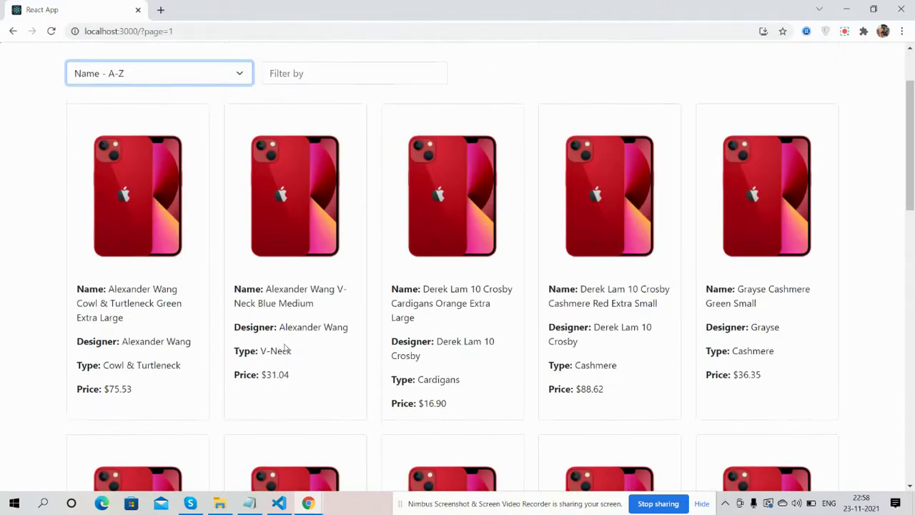
{"action": "scroll", "coordinate": [285, 349], "scroll_direction": "up", "scroll_amount": 2}
Switch the sort to Name – Z-A, then back to Name – A-Z.
{"action": "left_click", "coordinate": [240, 172]}
{"action": "left_click", "coordinate": [168, 213]}
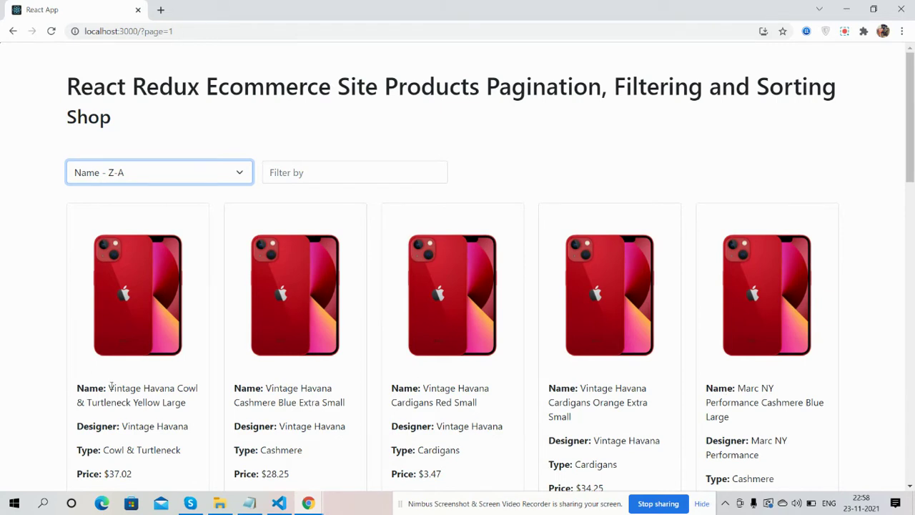
{"action": "left_click", "coordinate": [164, 178]}
{"action": "left_click", "coordinate": [144, 198]}
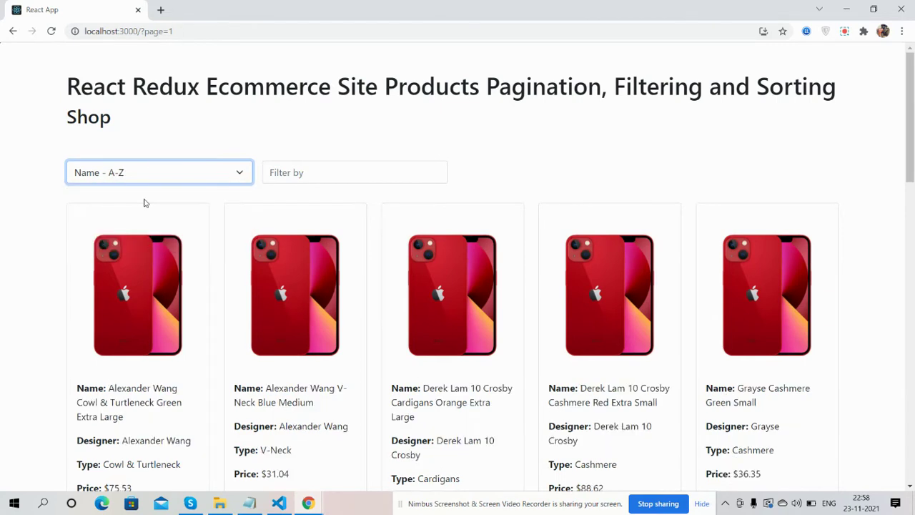
{"action": "left_click", "coordinate": [179, 178]}
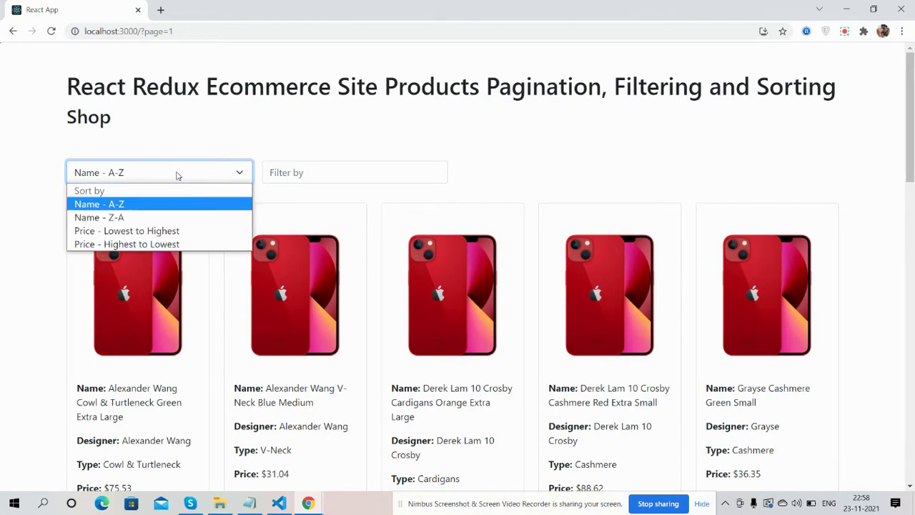
{"action": "left_click", "coordinate": [4, 224]}
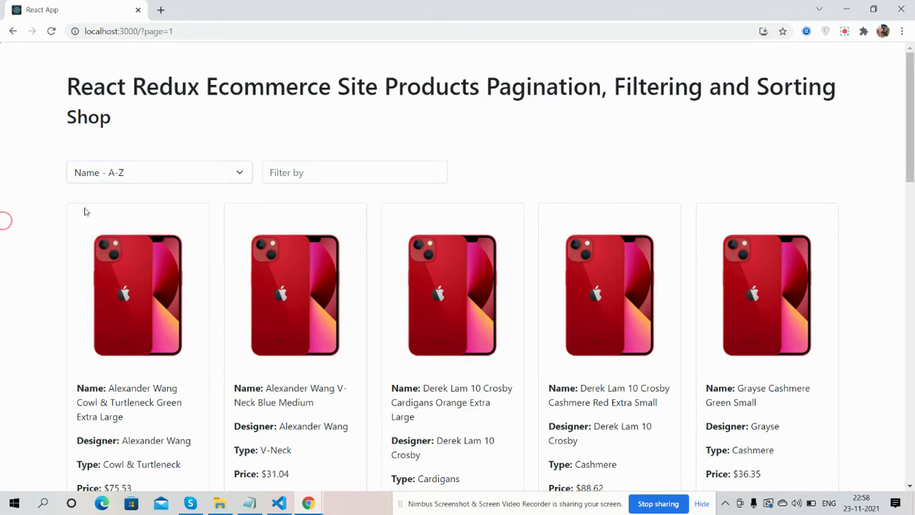
{"action": "left_click", "coordinate": [126, 172]}
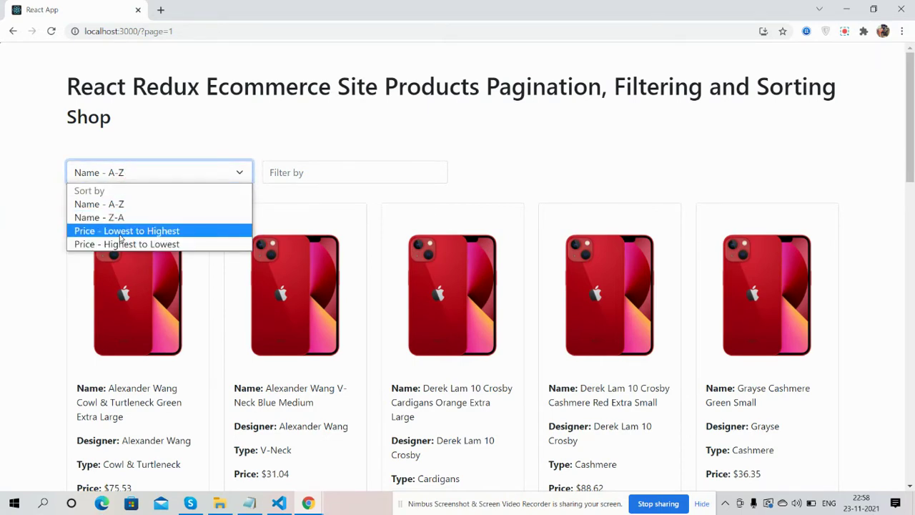
Sort the products by Price – Lowest to Highest and scroll down the grid.
{"action": "left_click", "coordinate": [129, 233]}
{"action": "scroll", "coordinate": [9, 275], "scroll_direction": "down", "scroll_amount": 2}
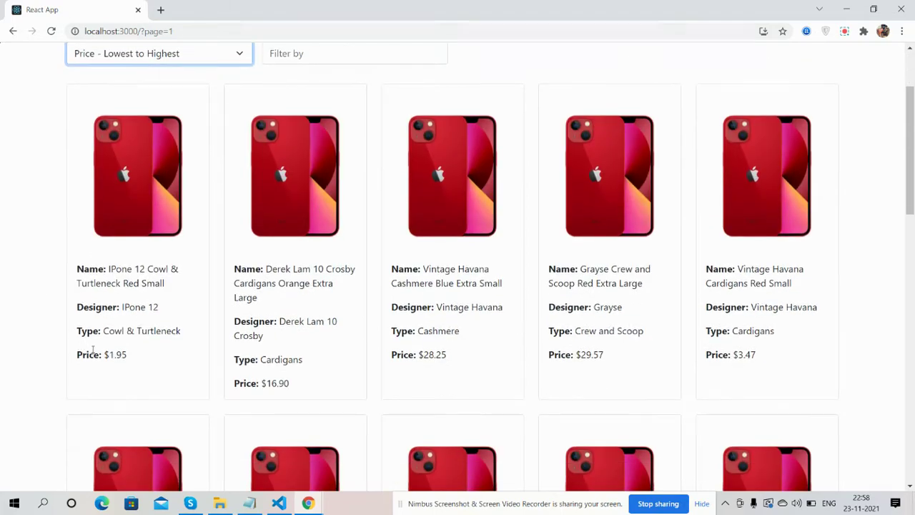
{"action": "scroll", "coordinate": [508, 344], "scroll_direction": "down", "scroll_amount": 4}
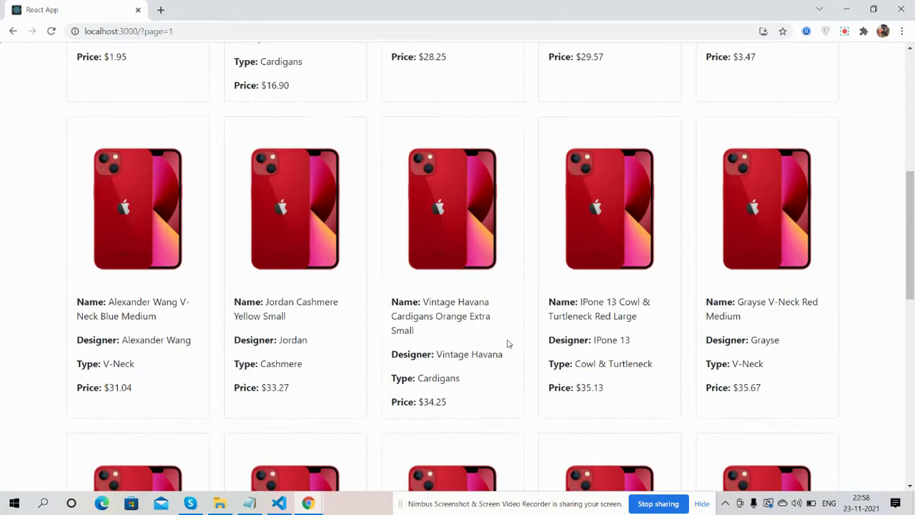
{"action": "scroll", "coordinate": [225, 235], "scroll_direction": "down", "scroll_amount": 4}
{"action": "scroll", "coordinate": [153, 239], "scroll_direction": "up", "scroll_amount": 3}
{"action": "scroll", "coordinate": [615, 339], "scroll_direction": "down", "scroll_amount": 3}
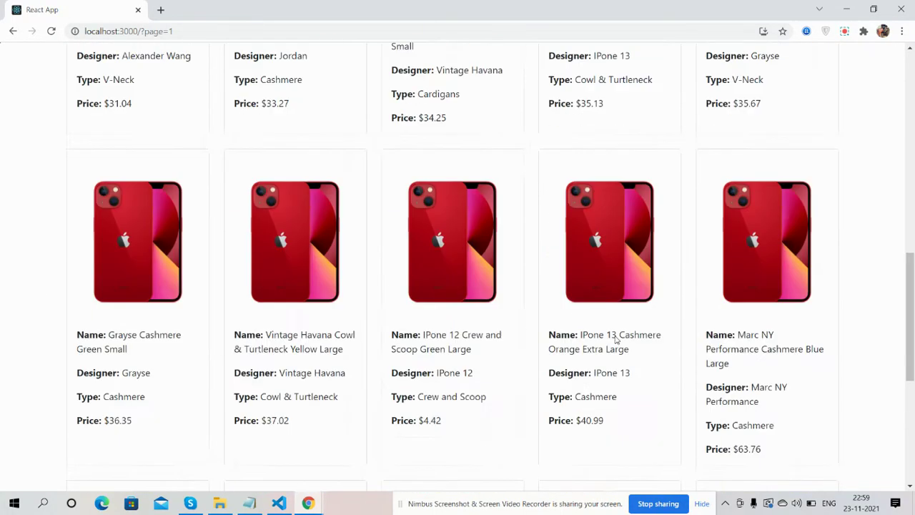
{"action": "scroll", "coordinate": [615, 339], "scroll_direction": "down", "scroll_amount": 5}
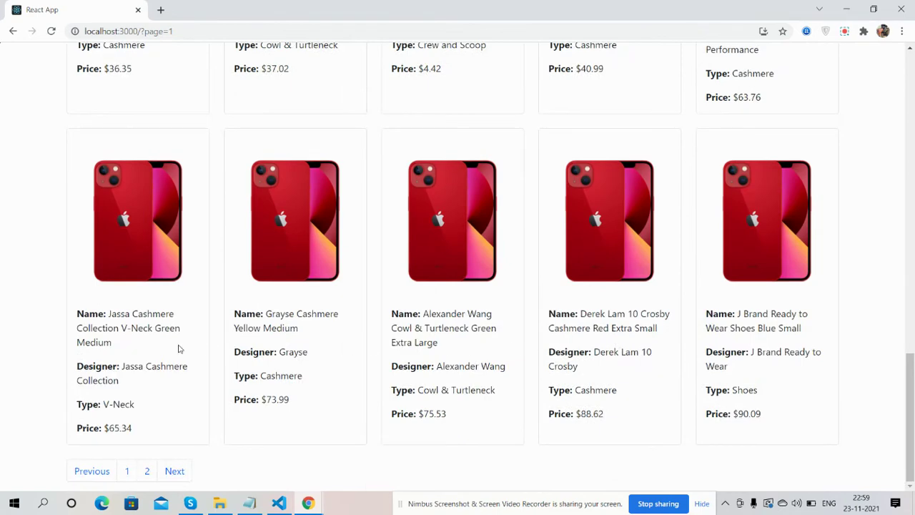
View page 2 of the products, then return to the top of page 1.
{"action": "left_click", "coordinate": [147, 471]}
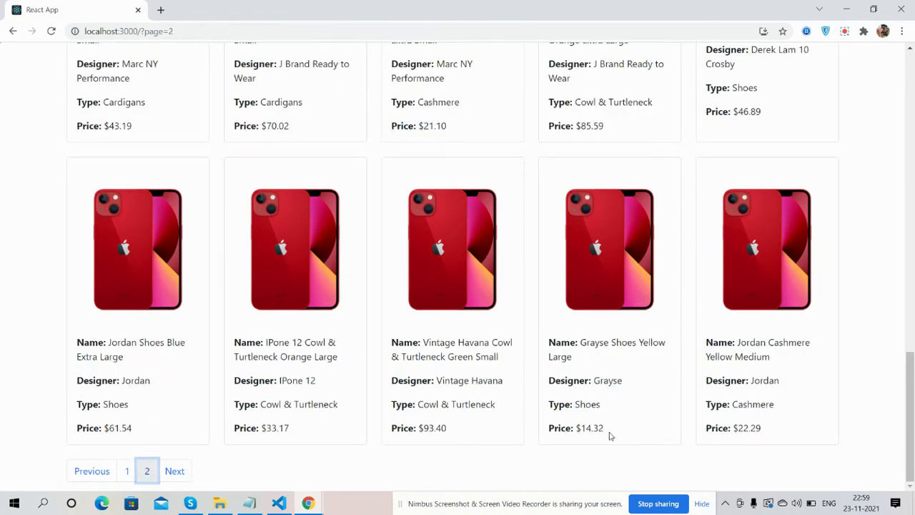
{"action": "left_click", "coordinate": [126, 472]}
{"action": "scroll", "coordinate": [107, 401], "scroll_direction": "up", "scroll_amount": 5}
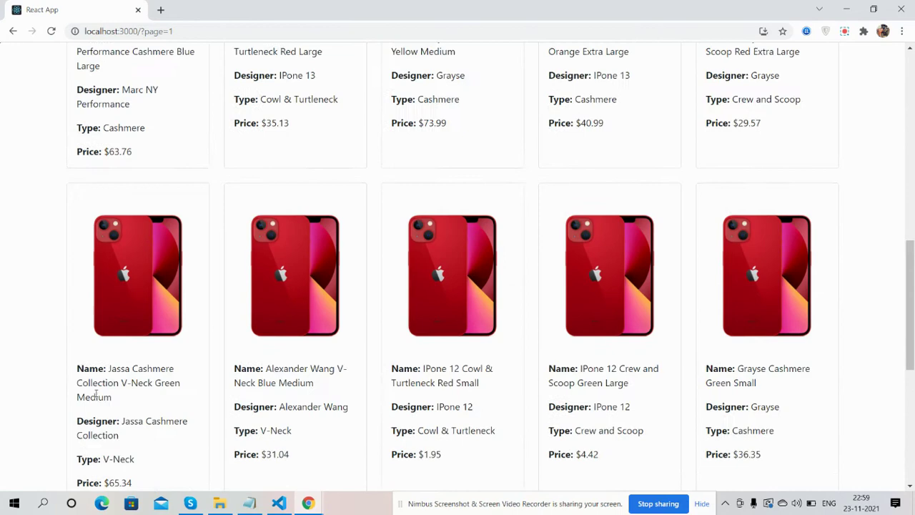
{"action": "scroll", "coordinate": [103, 393], "scroll_direction": "up", "scroll_amount": 5}
{"action": "scroll", "coordinate": [103, 389], "scroll_direction": "up", "scroll_amount": 5}
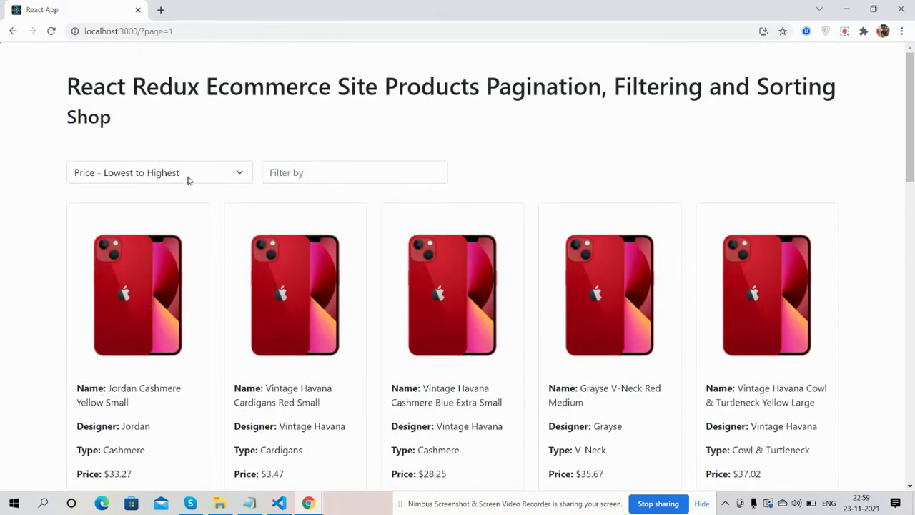
{"action": "left_click", "coordinate": [188, 175]}
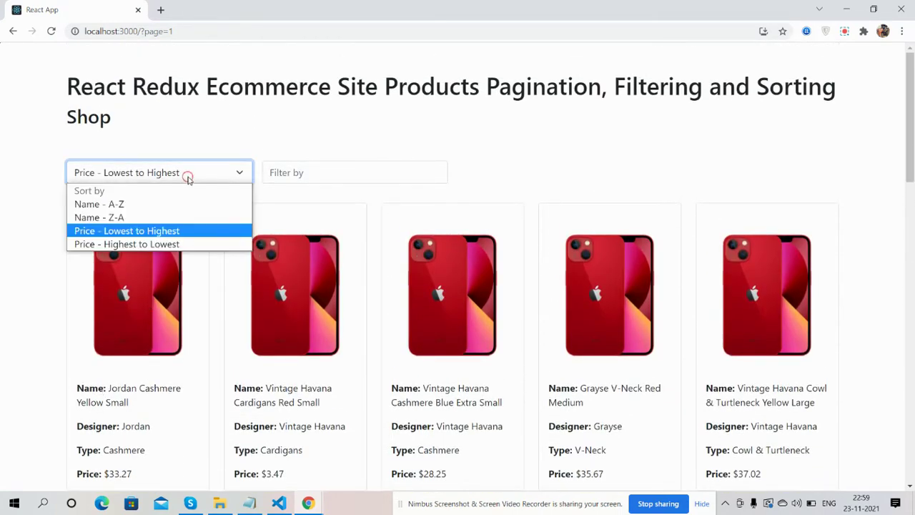
Sort by Price – Highest to Lowest, view page 2, then return to the top of page 1.
{"action": "left_click", "coordinate": [173, 245]}
{"action": "scroll", "coordinate": [18, 346], "scroll_direction": "down", "scroll_amount": 2}
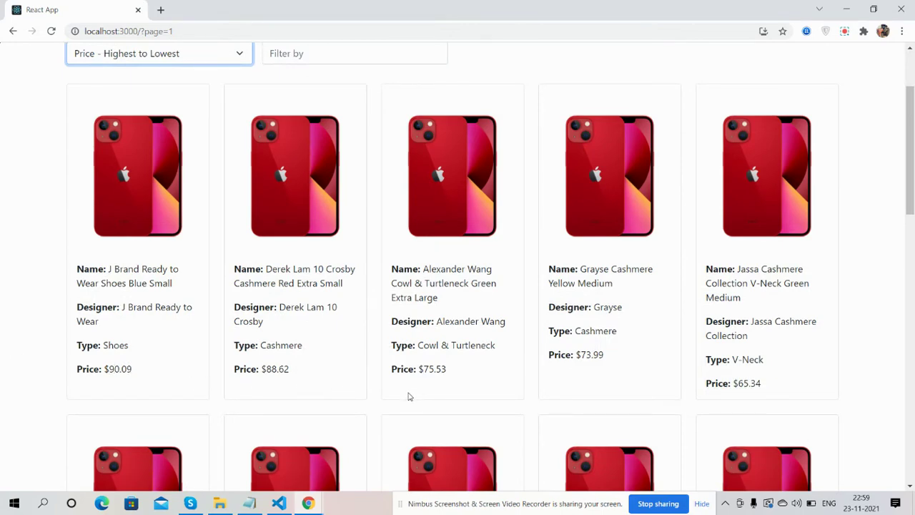
{"action": "scroll", "coordinate": [346, 326], "scroll_direction": "down", "scroll_amount": 4}
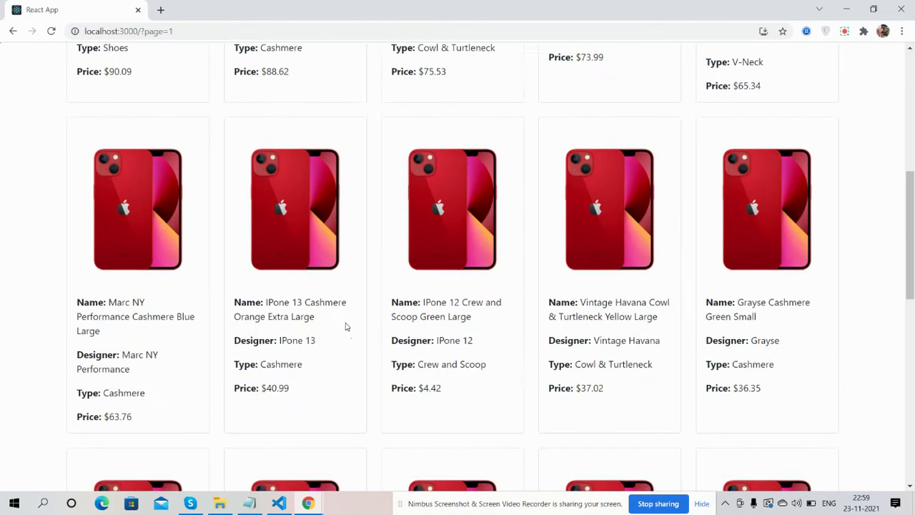
{"action": "scroll", "coordinate": [348, 325], "scroll_direction": "down", "scroll_amount": 2}
{"action": "scroll", "coordinate": [348, 325], "scroll_direction": "down", "scroll_amount": 3}
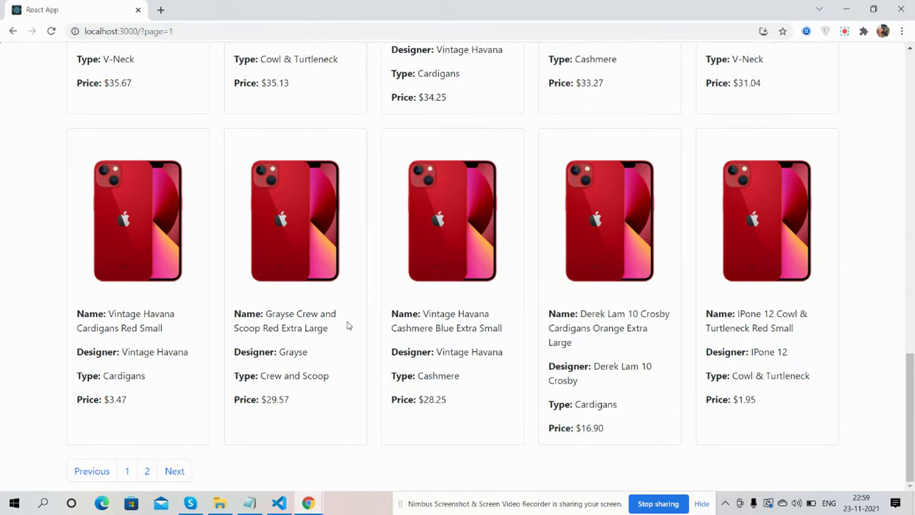
{"action": "left_click", "coordinate": [147, 473]}
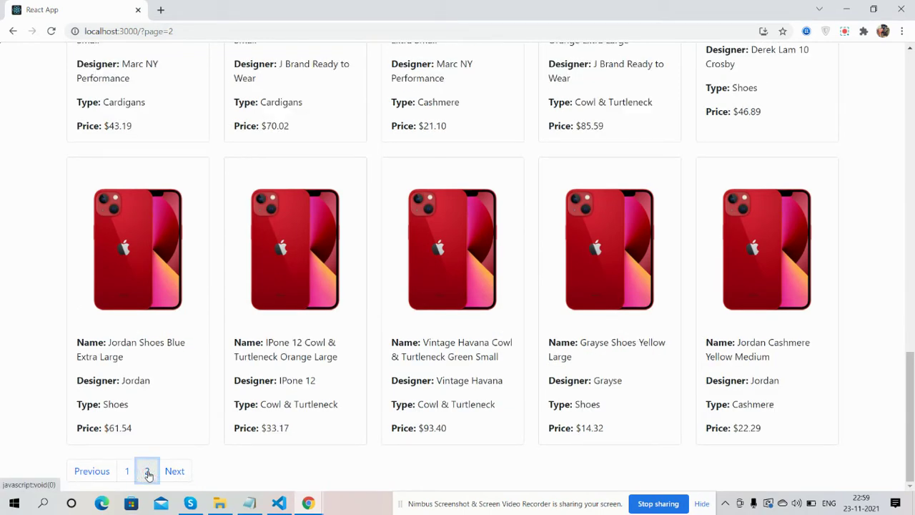
{"action": "left_click", "coordinate": [126, 470]}
{"action": "scroll", "coordinate": [21, 401], "scroll_direction": "up", "scroll_amount": 5}
{"action": "scroll", "coordinate": [22, 402], "scroll_direction": "up", "scroll_amount": 5}
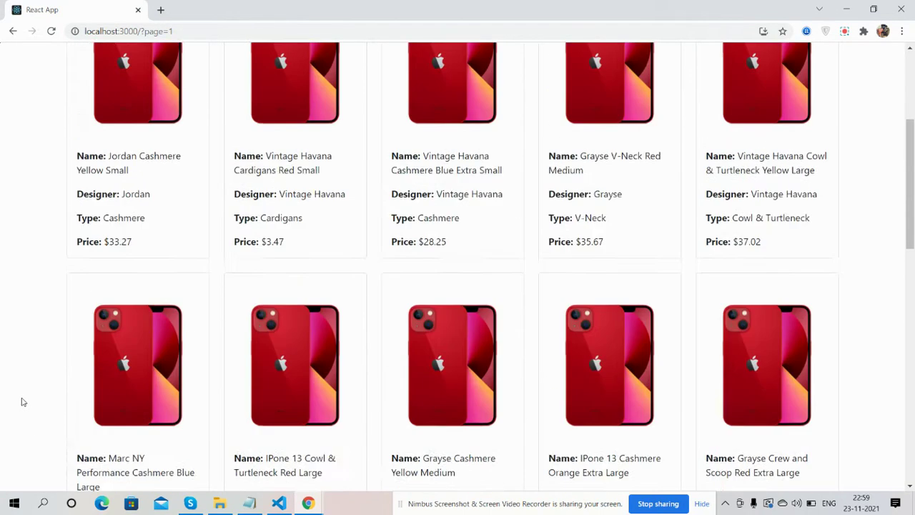
{"action": "scroll", "coordinate": [22, 402], "scroll_direction": "up", "scroll_amount": 3}
Cycle the sort through Name A-Z, Name Z-A, Price Lowest to Highest, ending on Price Highest to Lowest.
{"action": "left_click", "coordinate": [157, 180]}
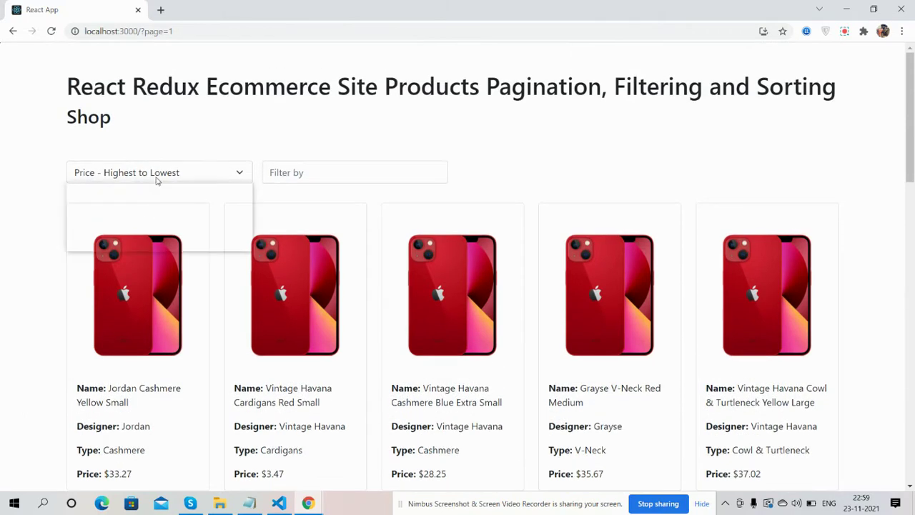
{"action": "left_click", "coordinate": [127, 206]}
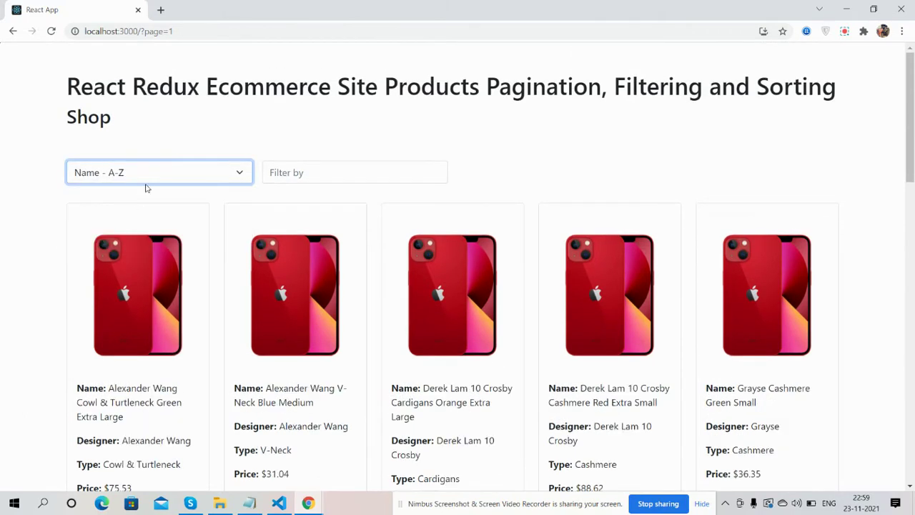
{"action": "left_click", "coordinate": [146, 178]}
{"action": "left_click", "coordinate": [131, 216]}
{"action": "left_click", "coordinate": [142, 177]}
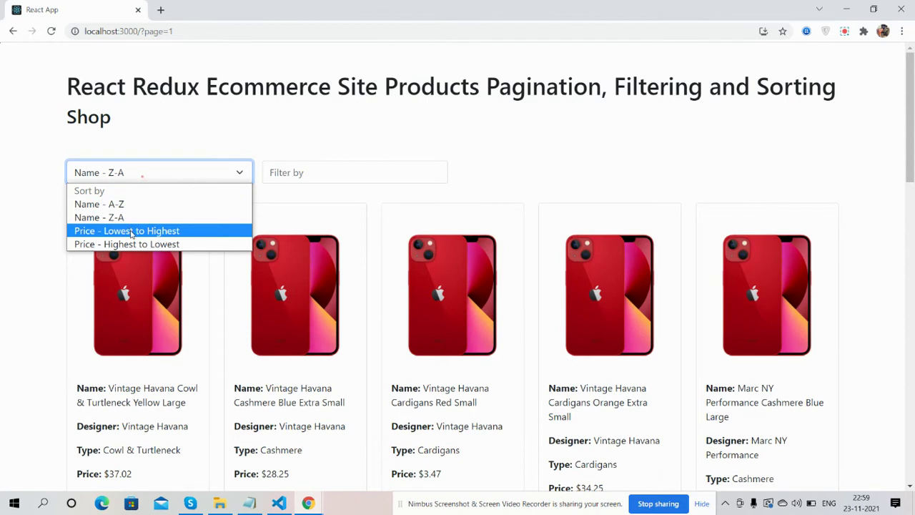
{"action": "left_click", "coordinate": [131, 231]}
{"action": "left_click", "coordinate": [137, 178]}
{"action": "left_click", "coordinate": [132, 244]}
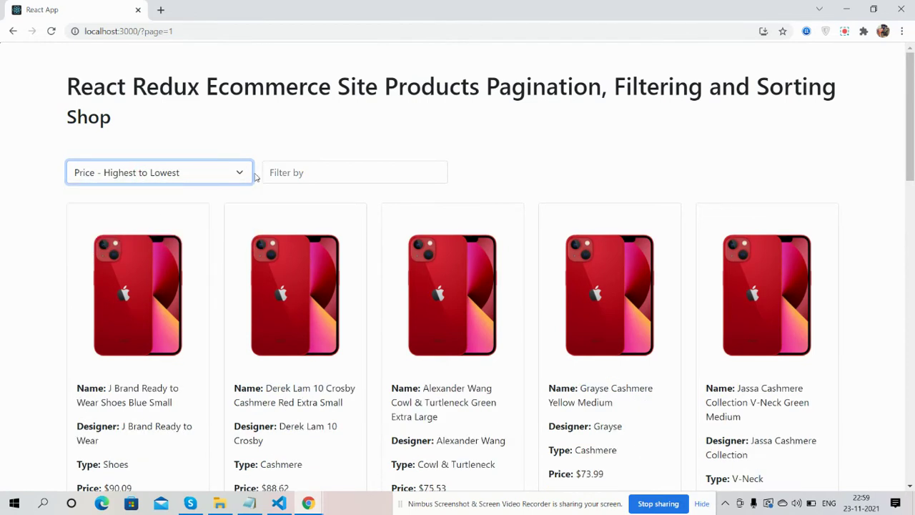
Filter the products by 'dere', then replace the term with 'jassa'.
{"action": "left_click", "coordinate": [282, 173]}
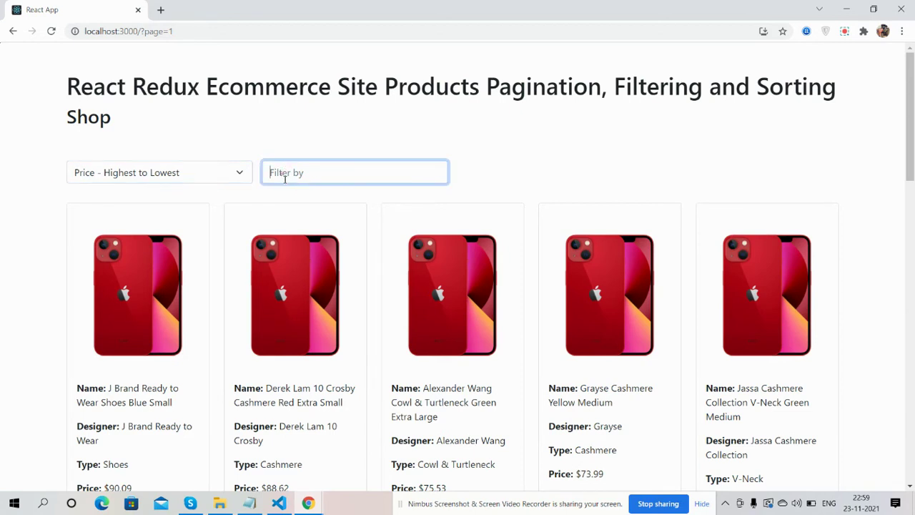
{"action": "type", "text": "de"}
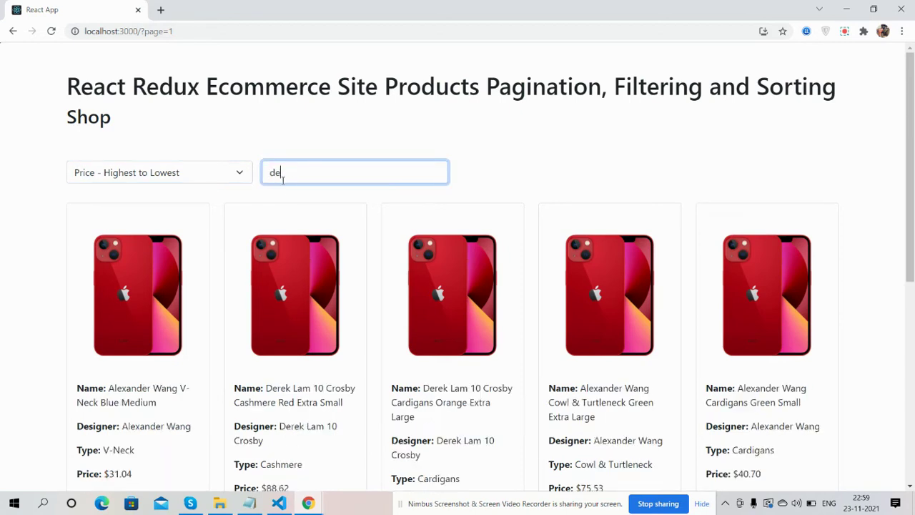
{"action": "type", "text": "rek"}
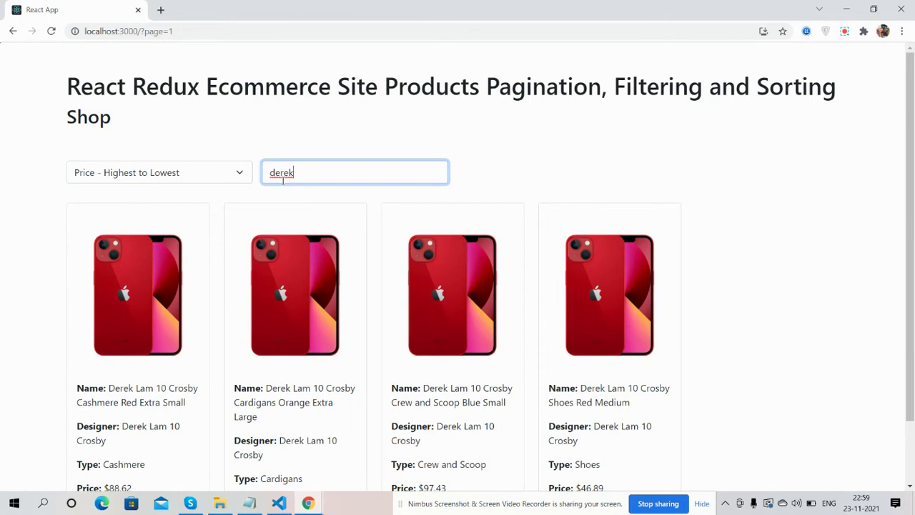
{"action": "key", "text": "BackSpace"}
{"action": "key", "text": "BackSpace"}
Try the gibberish filters 'sdss' and 'sdsd', then 'Jassa', and clear the filter.
{"action": "key", "text": "BackSpace"}
{"action": "key", "text": "BackSpace"}
{"action": "key", "text": "BackSpace"}
{"action": "type", "text": "ja"}
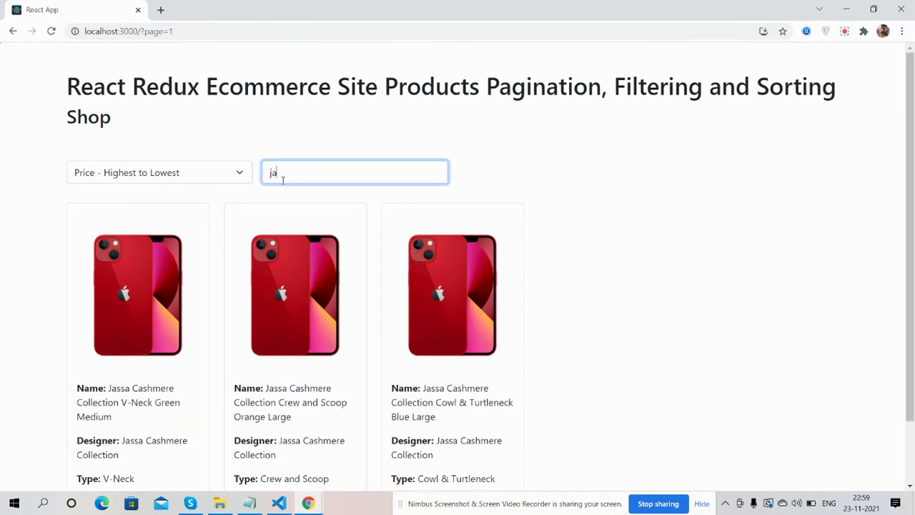
{"action": "type", "text": "ssa"}
{"action": "key", "text": "BackSpace"}
{"action": "key", "text": "BackSpace"}
{"action": "key", "text": "BackSpace"}
{"action": "key", "text": "BackSpace"}
{"action": "key", "text": "BackSpace"}
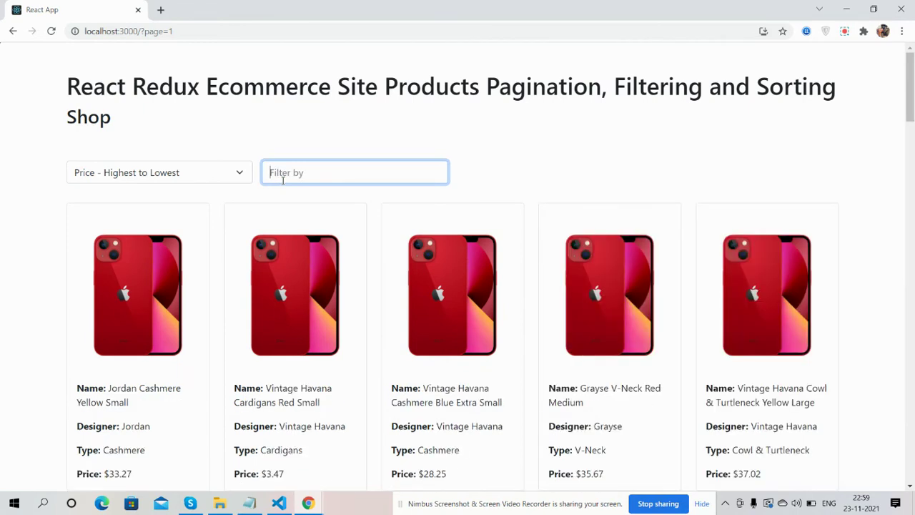
{"action": "type", "text": "sdss"}
{"action": "key", "text": "BackSpace"}
{"action": "key", "text": "BackSpace"}
{"action": "key", "text": "BackSpace"}
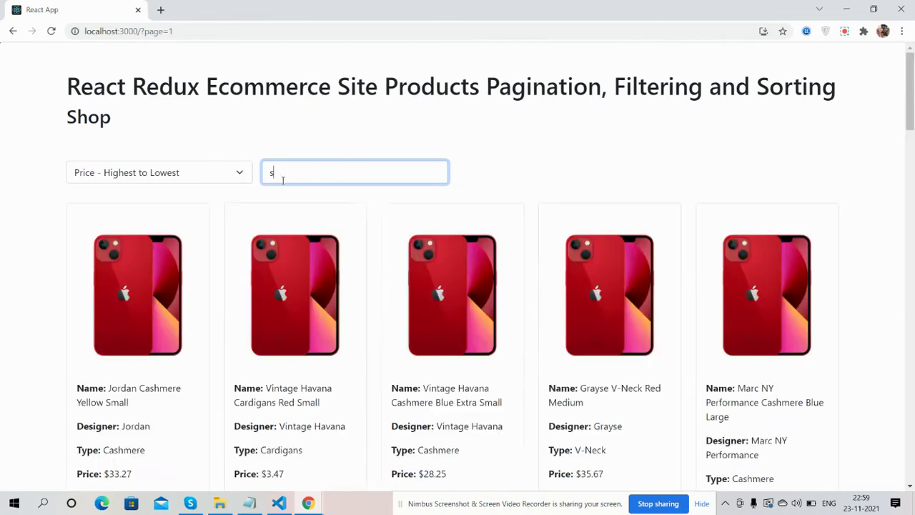
{"action": "key", "text": "BackSpace"}
{"action": "type", "text": "sdsd"}
{"action": "key", "text": "BackSpace"}
{"action": "key", "text": "BackSpace"}
{"action": "key", "text": "BackSpace"}
{"action": "key", "text": "BackSpace"}
{"action": "type", "text": "Jassa"}
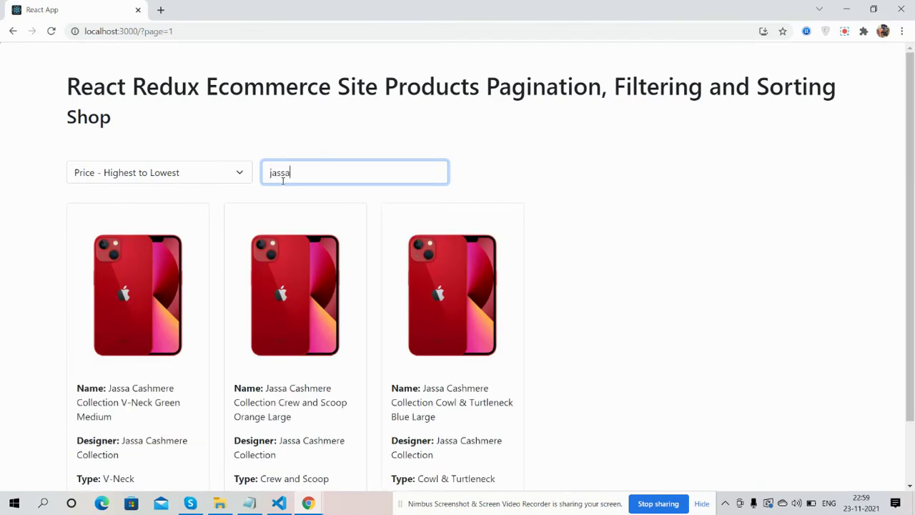
{"action": "key", "text": "BackSpace"}
{"action": "key", "text": "BackSpace"}
{"action": "key", "text": "BackSpace"}
{"action": "key", "text": "BackSpace"}
{"action": "key", "text": "BackSpace"}
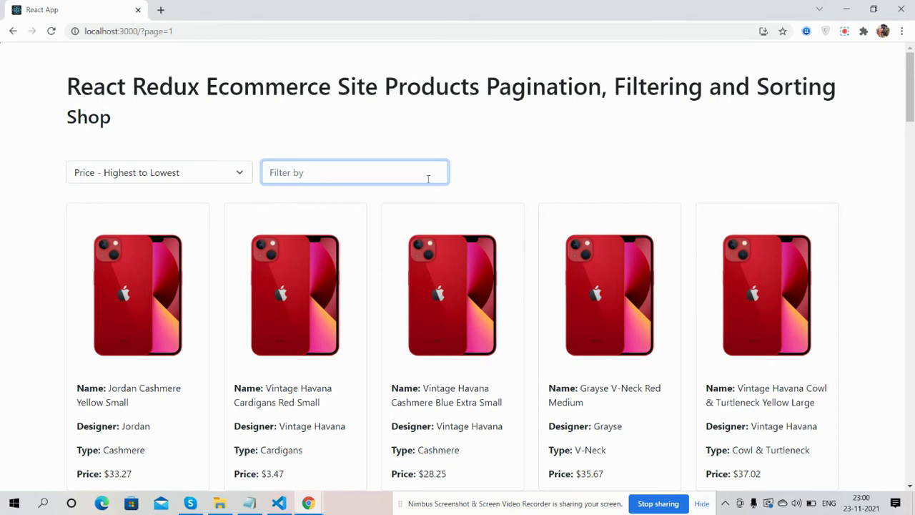
Cycle through Name A-Z, Name Z-A, both price sorts, finishing on Name A-Z.
{"action": "left_click", "coordinate": [218, 173]}
{"action": "left_click", "coordinate": [190, 205]}
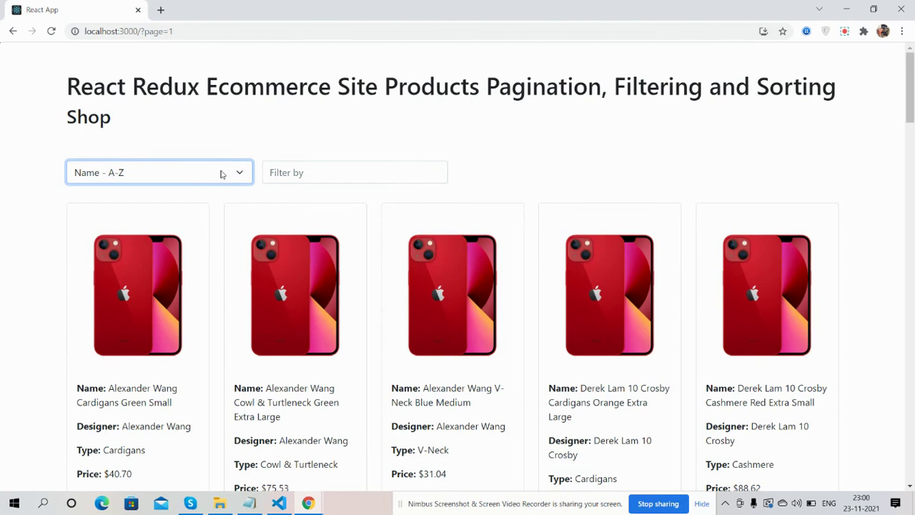
{"action": "left_click", "coordinate": [220, 172]}
{"action": "left_click", "coordinate": [182, 217]}
{"action": "left_click", "coordinate": [208, 173]}
{"action": "left_click", "coordinate": [190, 230]}
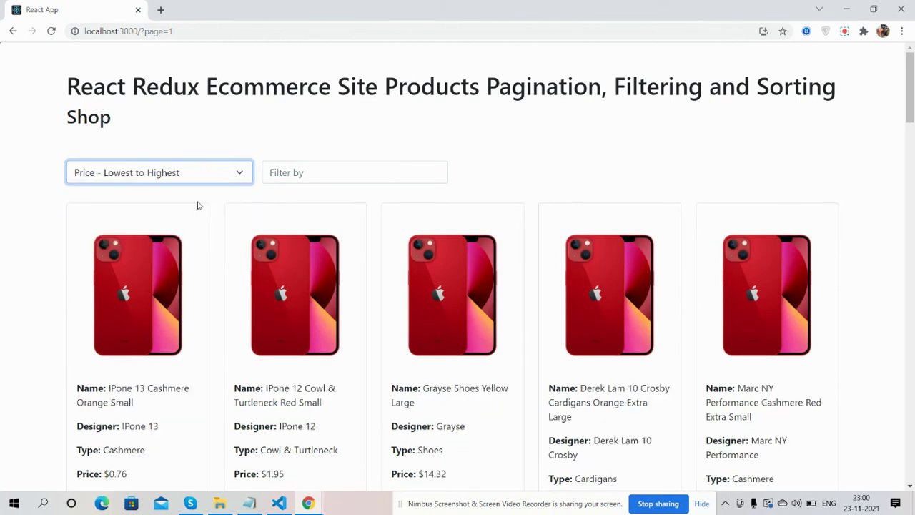
{"action": "left_click", "coordinate": [209, 178]}
{"action": "left_click", "coordinate": [185, 243]}
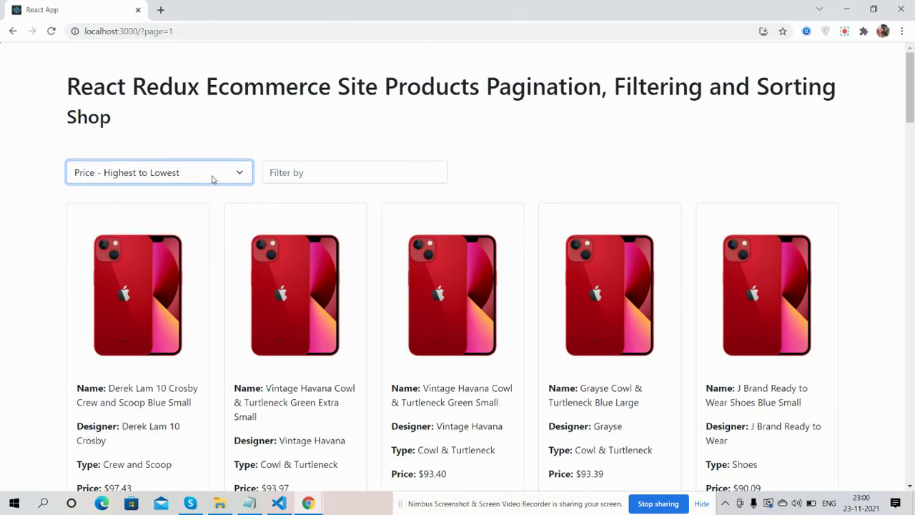
{"action": "left_click", "coordinate": [211, 180]}
{"action": "left_click", "coordinate": [179, 205]}
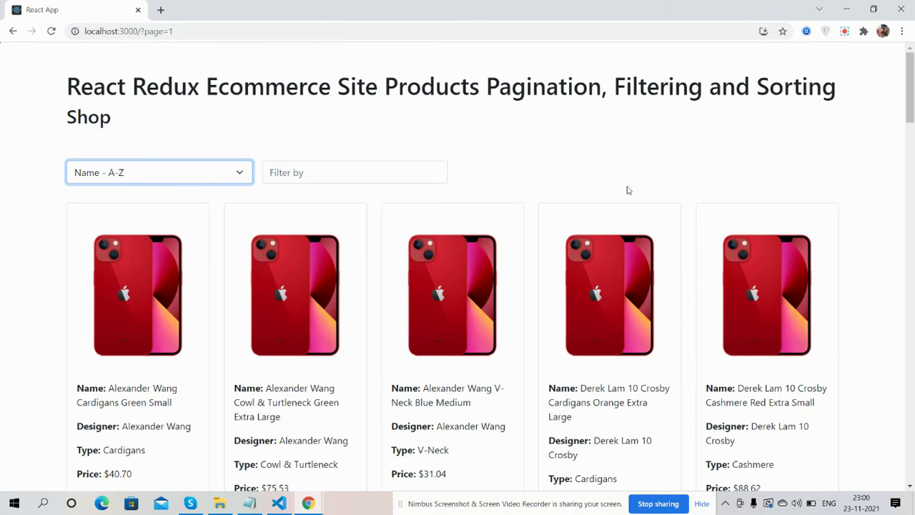
{"action": "mouse_move", "coordinate": [909, 121]}
{"action": "left_mouse_down"}
{"action": "mouse_move", "coordinate": [910, 406]}
{"action": "mouse_move", "coordinate": [910, 65]}
{"action": "left_mouse_up"}
{"action": "left_click", "coordinate": [9, 216]}
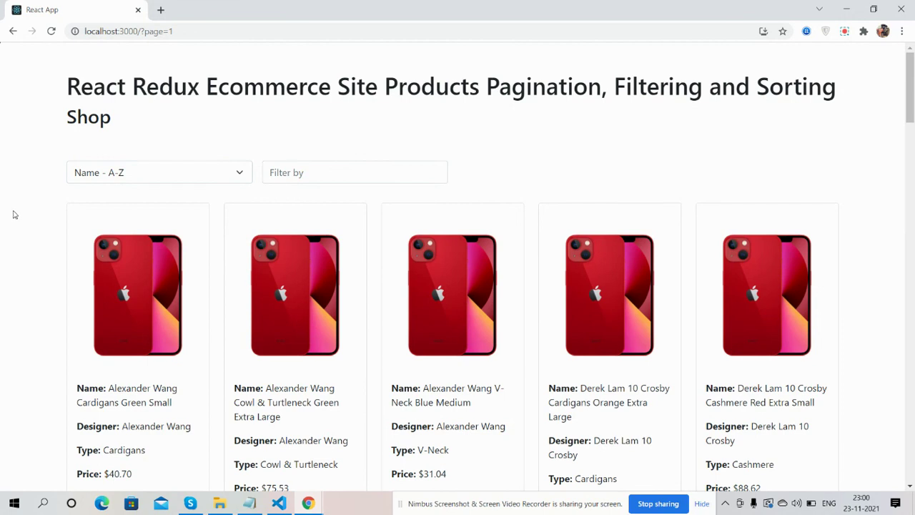